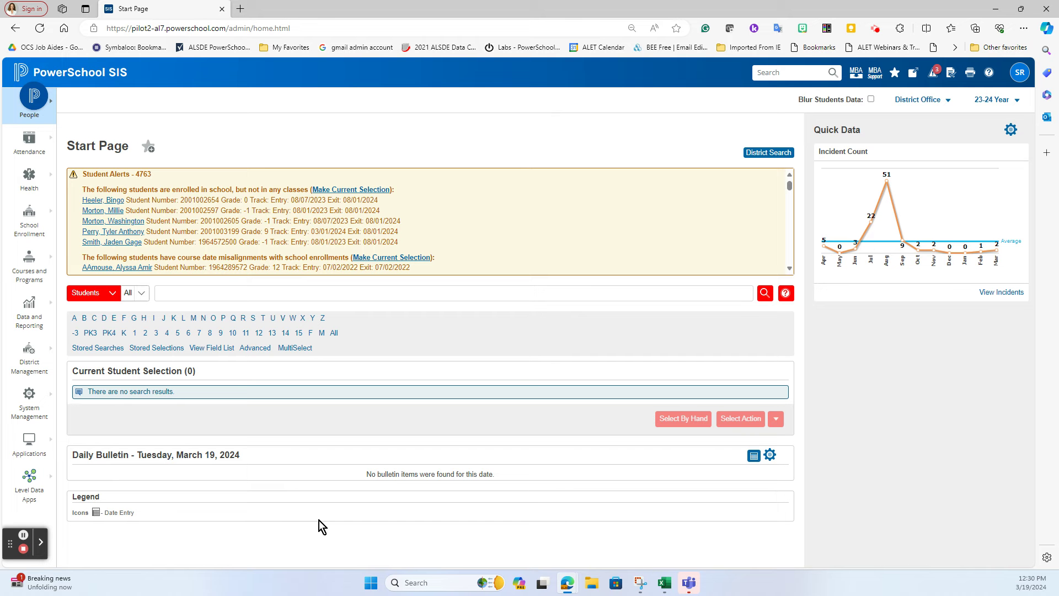
- Open Level Data Validation and show the Contacts Reports matching rules
{"action": "mouse_move", "coordinate": [29, 481]}
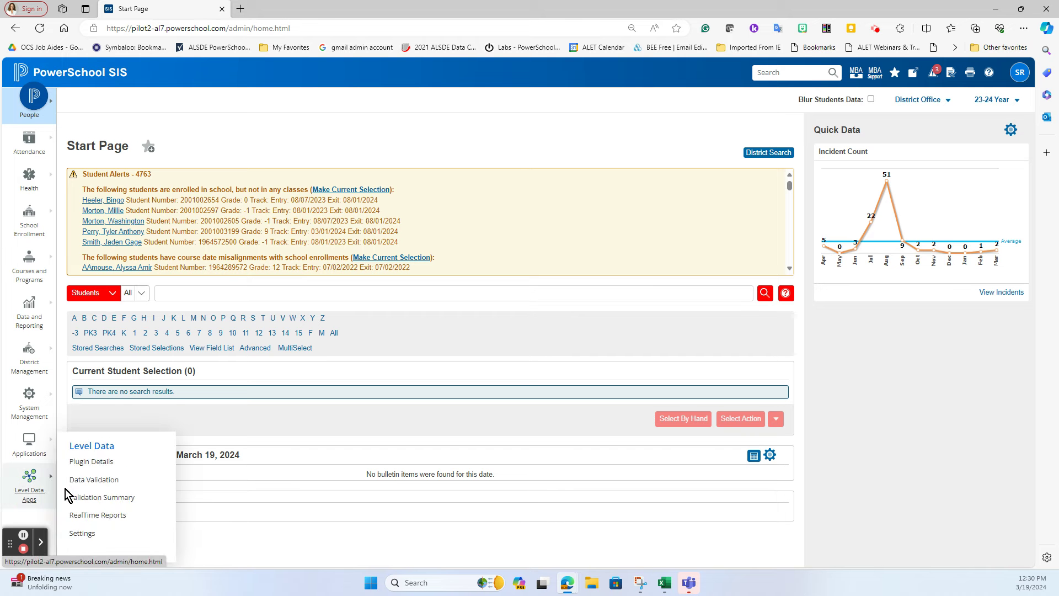
{"action": "left_click", "coordinate": [91, 479]}
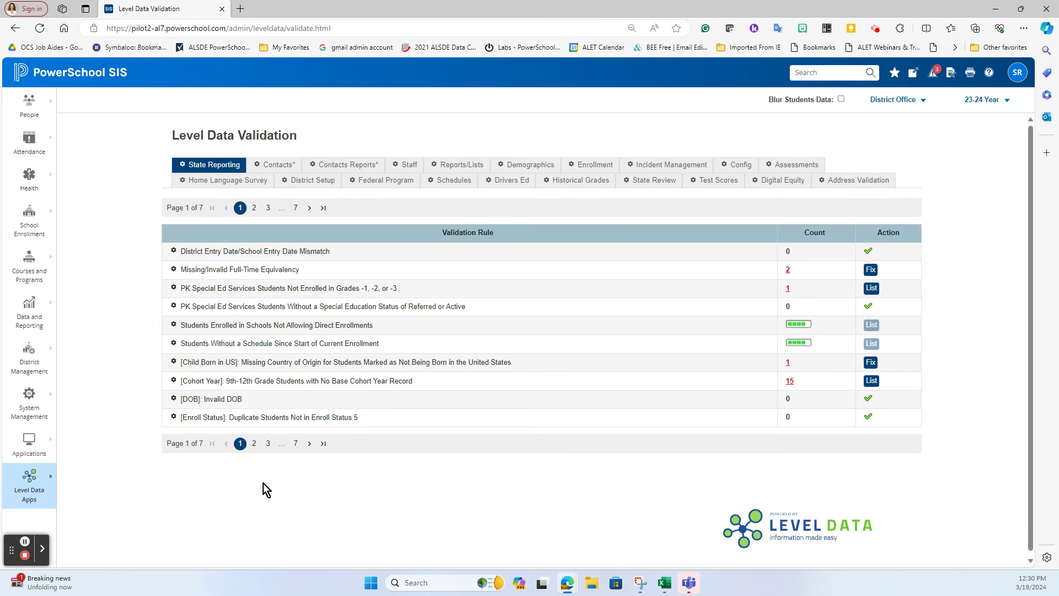
{"action": "left_click", "coordinate": [349, 174]}
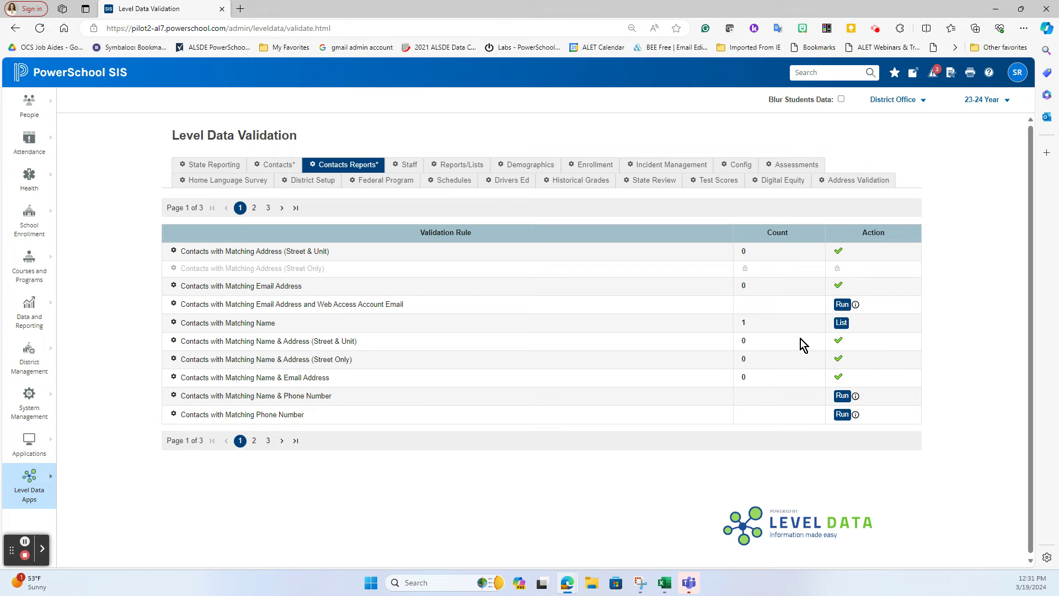
- Run the Contacts with Matching Name & Phone Number check and list its duplicates
{"action": "left_click", "coordinate": [842, 396]}
{"action": "left_click", "coordinate": [841, 396]}
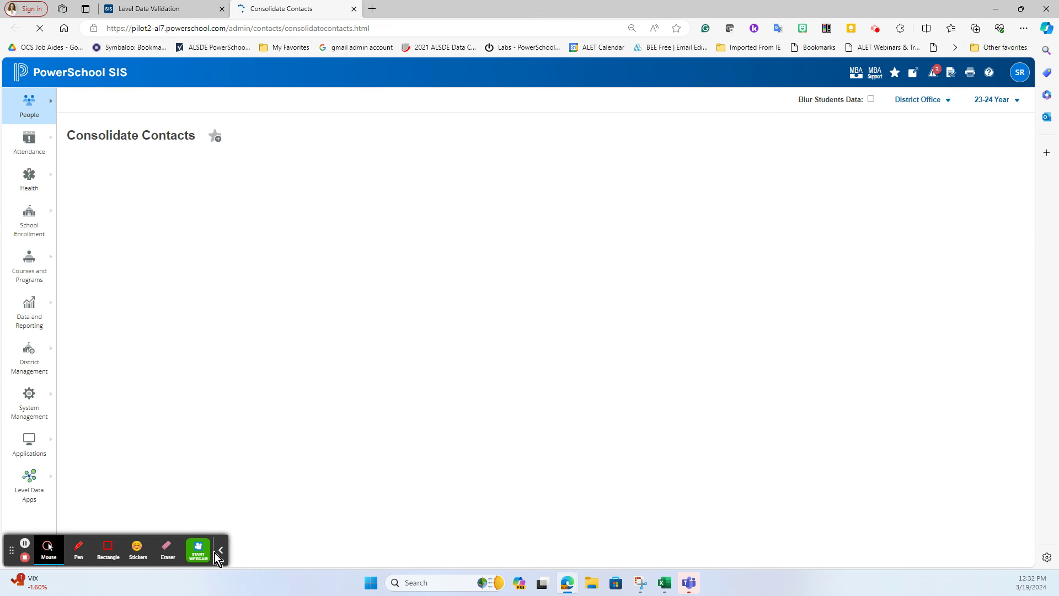
- Keep the first contact as Master with Consolidate All Data and send the pair to review
{"action": "left_click", "coordinate": [219, 550]}
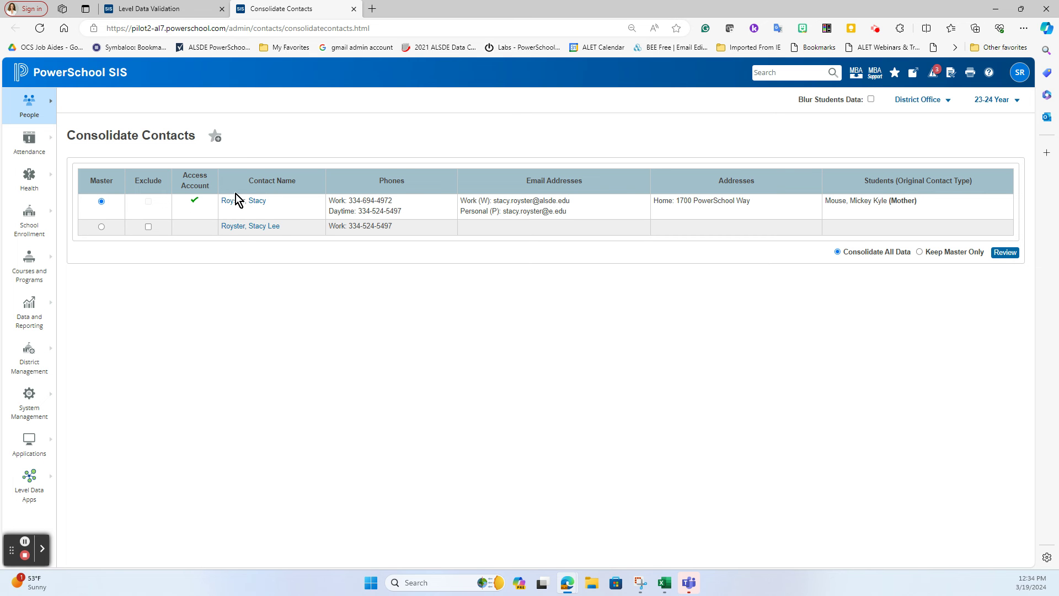
{"action": "left_click", "coordinate": [1009, 254]}
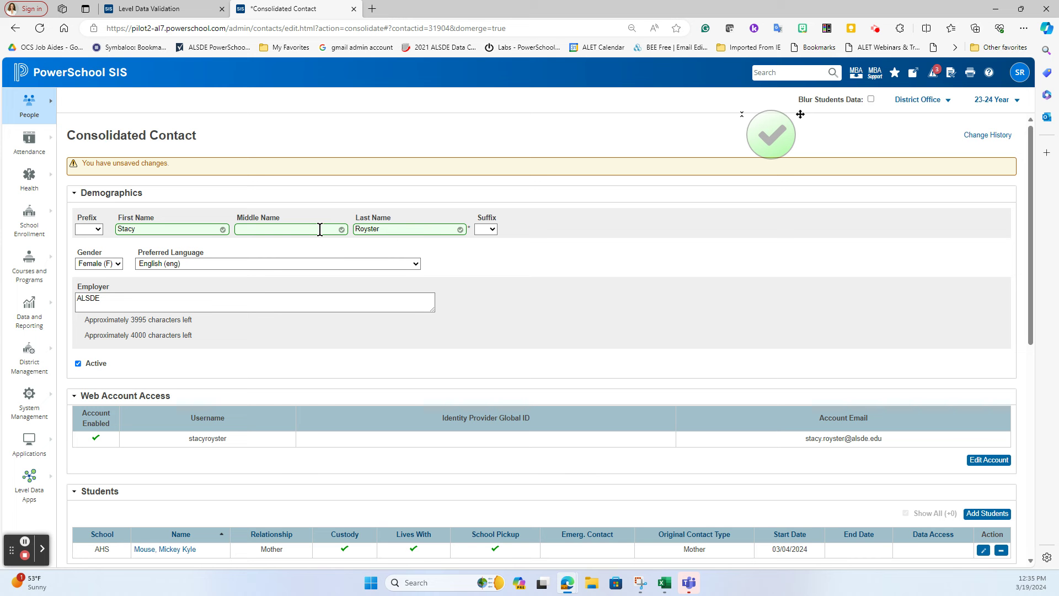
- Enter 'Lee' as the consolidated contact's middle name and scroll down to Phone Numbers
{"action": "left_click", "coordinate": [319, 230]}
{"action": "type", "text": "Lee"}
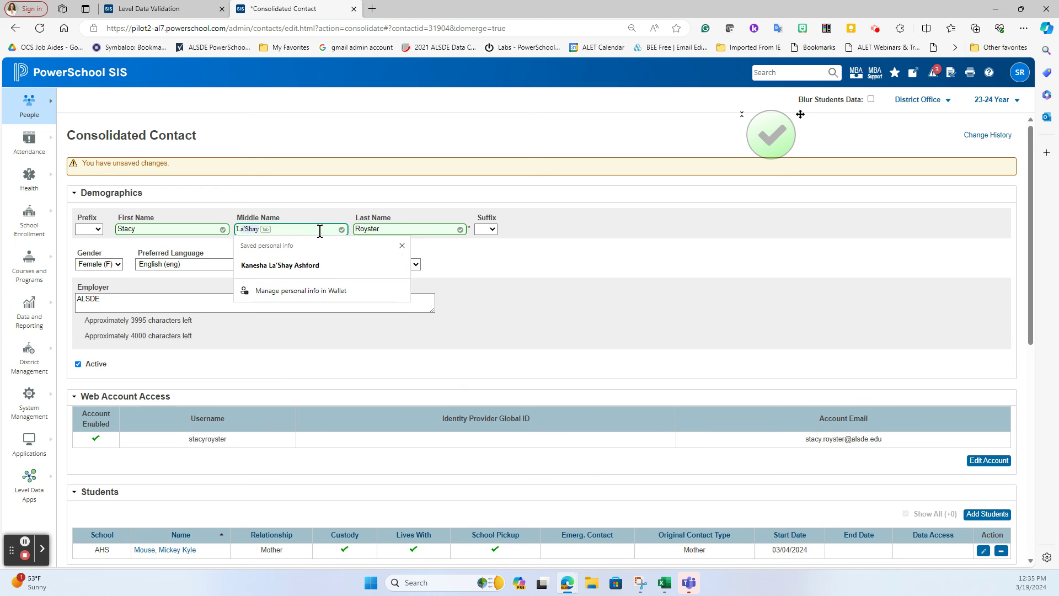
{"action": "left_click", "coordinate": [547, 250]}
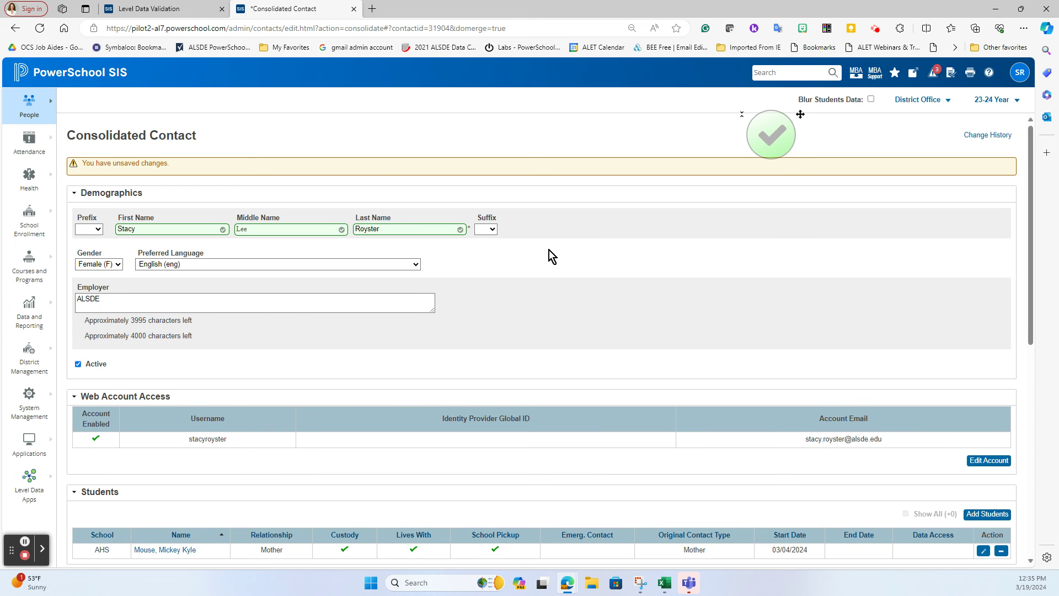
{"action": "scroll", "coordinate": [690, 271], "scroll_direction": "down", "scroll_amount": 2}
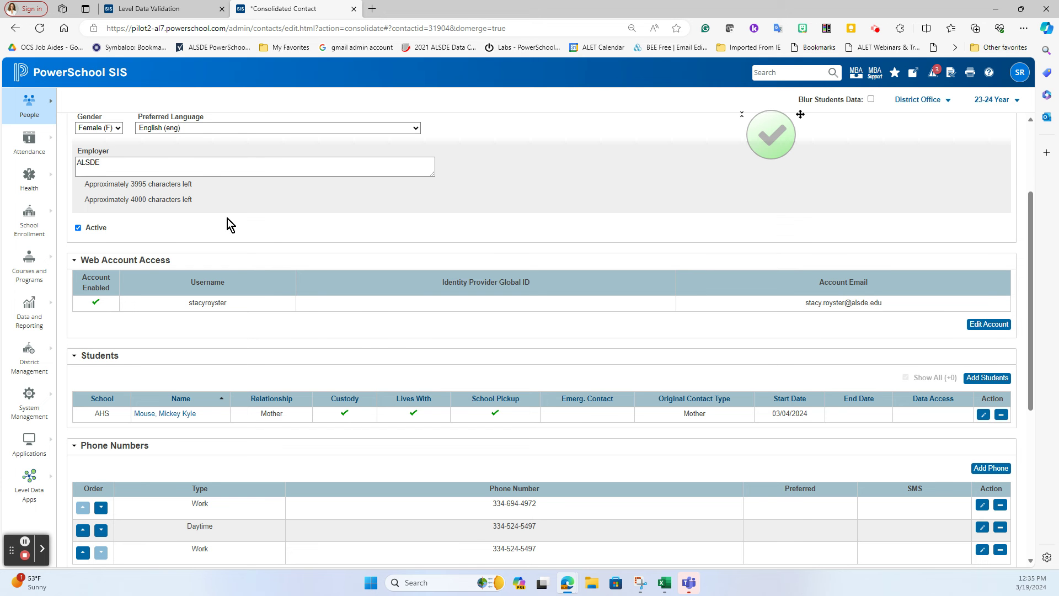
{"action": "scroll", "coordinate": [397, 337], "scroll_direction": "down", "scroll_amount": 1}
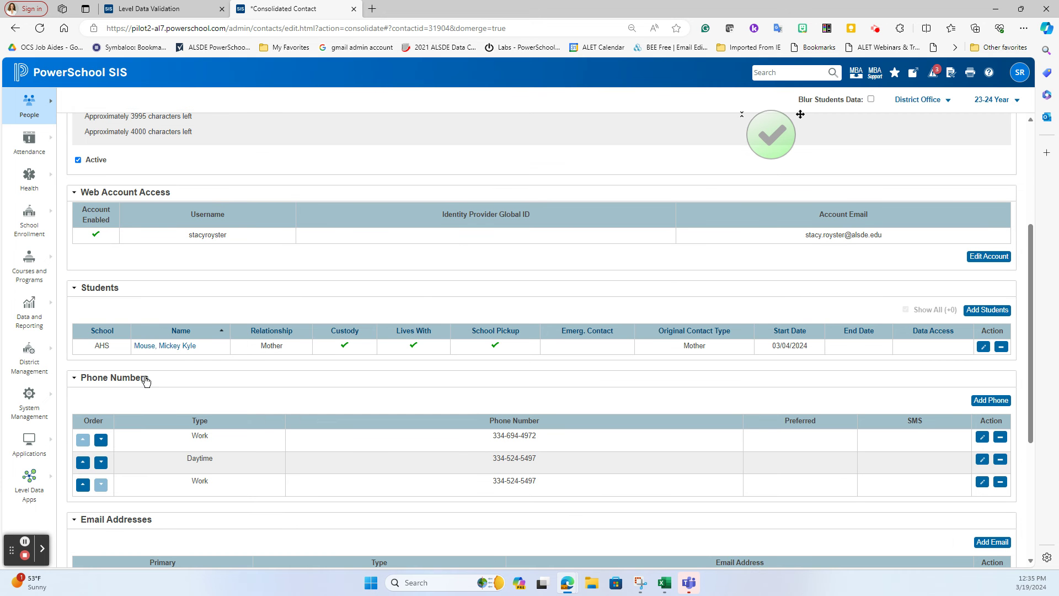
{"action": "scroll", "coordinate": [759, 420], "scroll_direction": "down", "scroll_amount": 2}
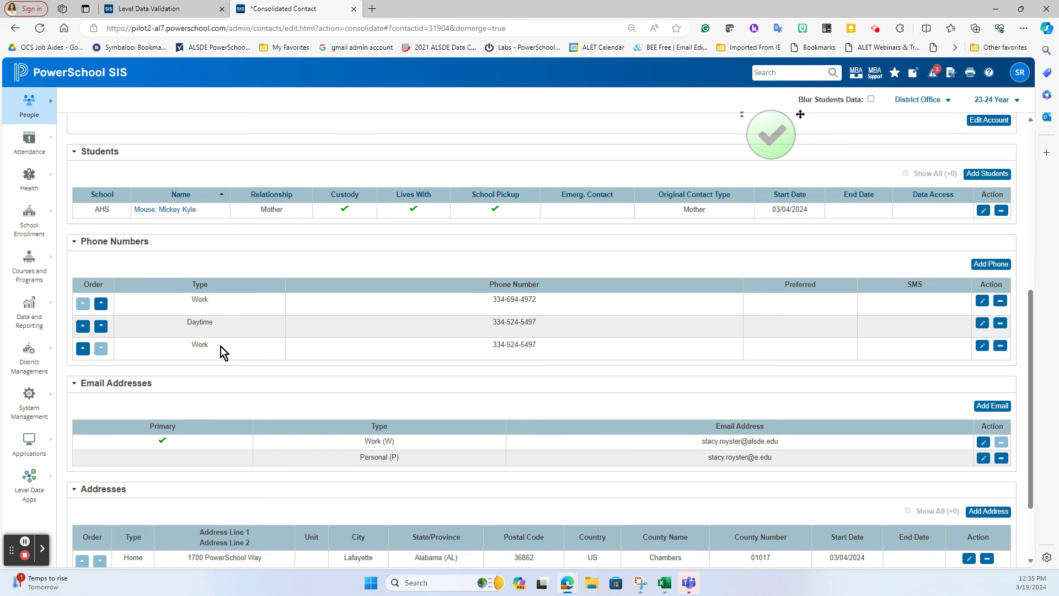
- Delete the duplicate third phone number, leaving only the Work and Daytime numbers
{"action": "left_click", "coordinate": [1001, 346]}
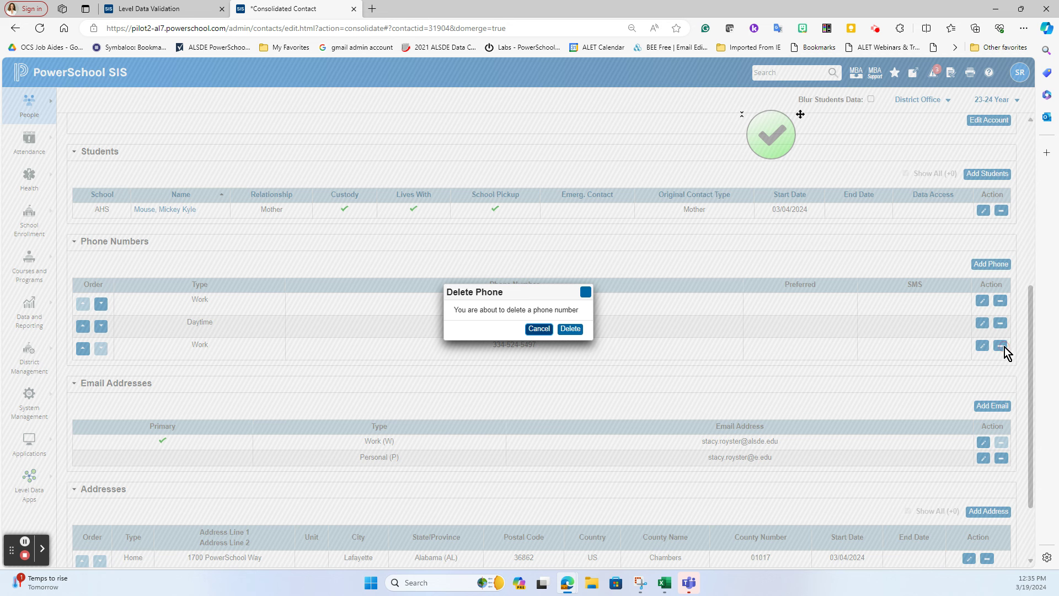
{"action": "left_click", "coordinate": [576, 331]}
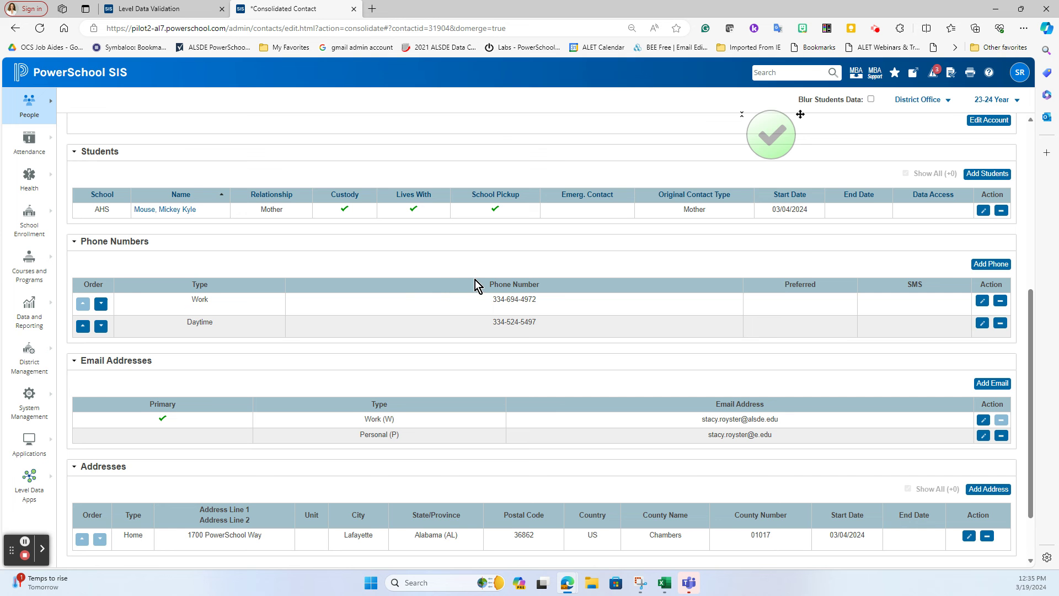
{"action": "scroll", "coordinate": [476, 281], "scroll_direction": "down", "scroll_amount": 2}
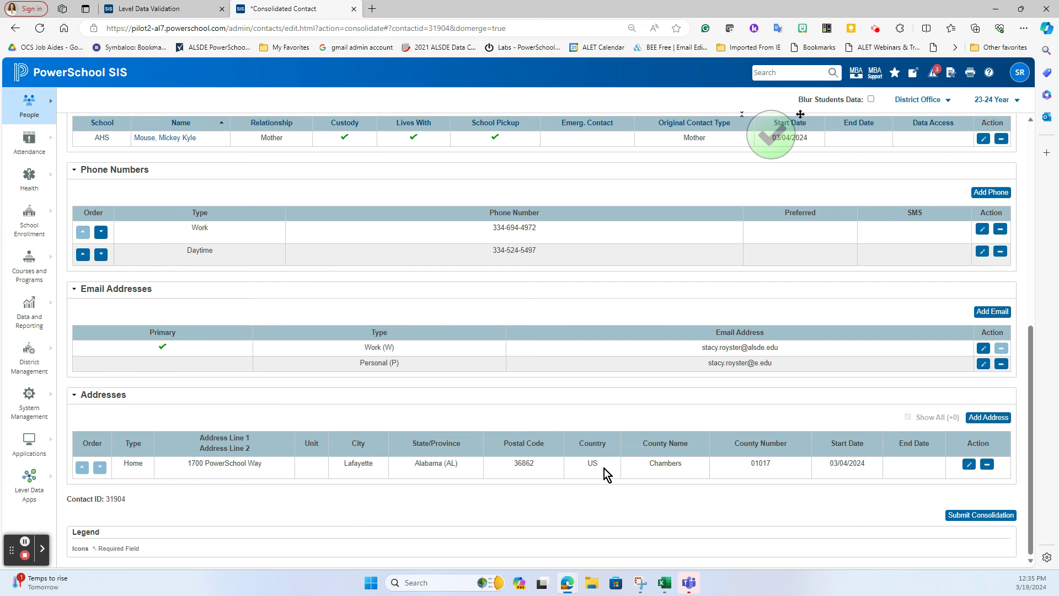
- Submit and confirm the consolidation, then close the Consolidated Contact tab
{"action": "left_click", "coordinate": [958, 515]}
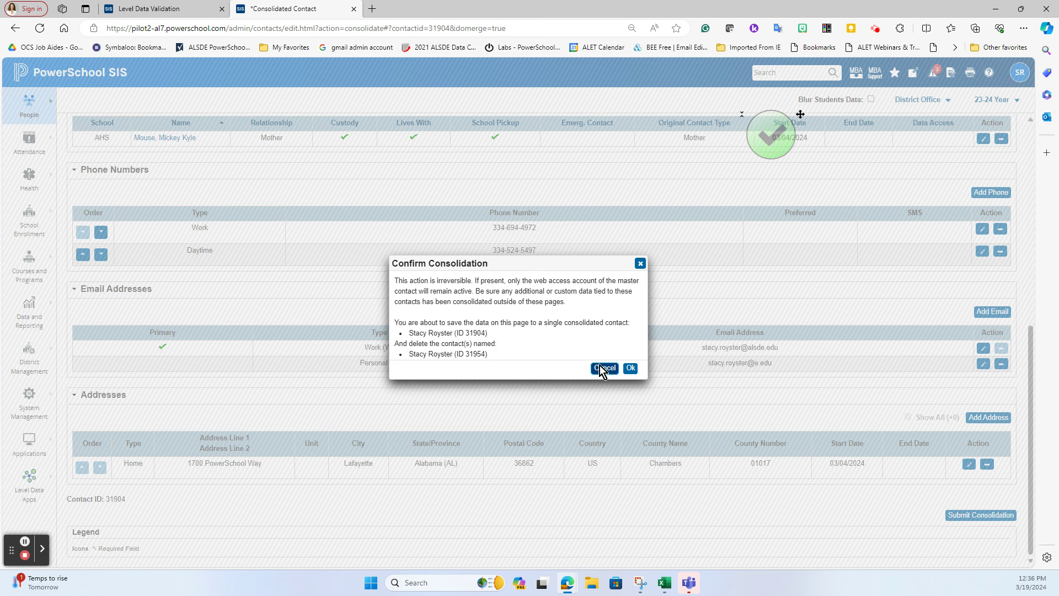
{"action": "left_click", "coordinate": [631, 368]}
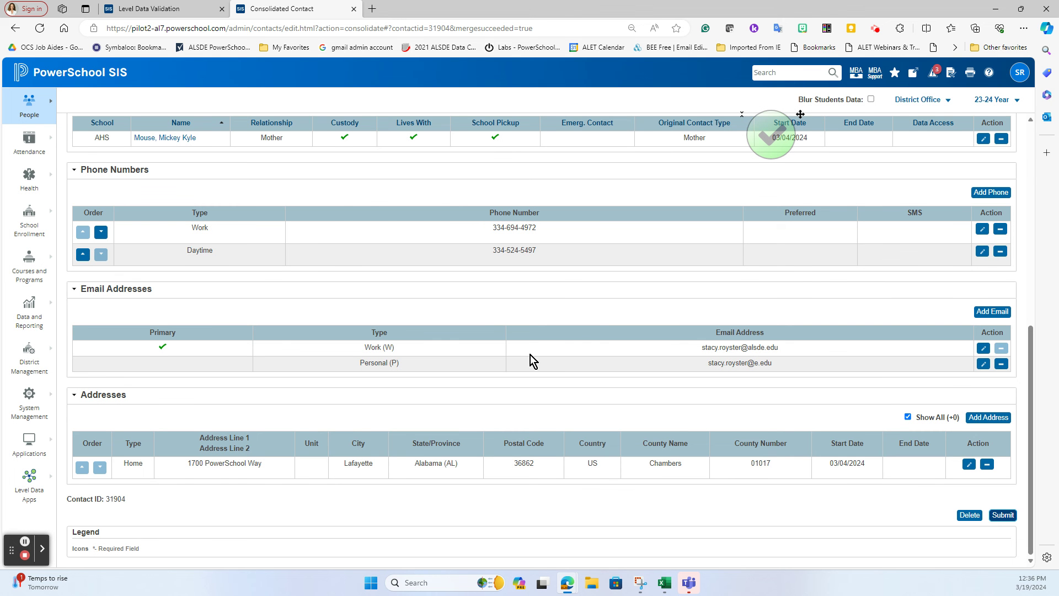
{"action": "left_click", "coordinate": [353, 9]}
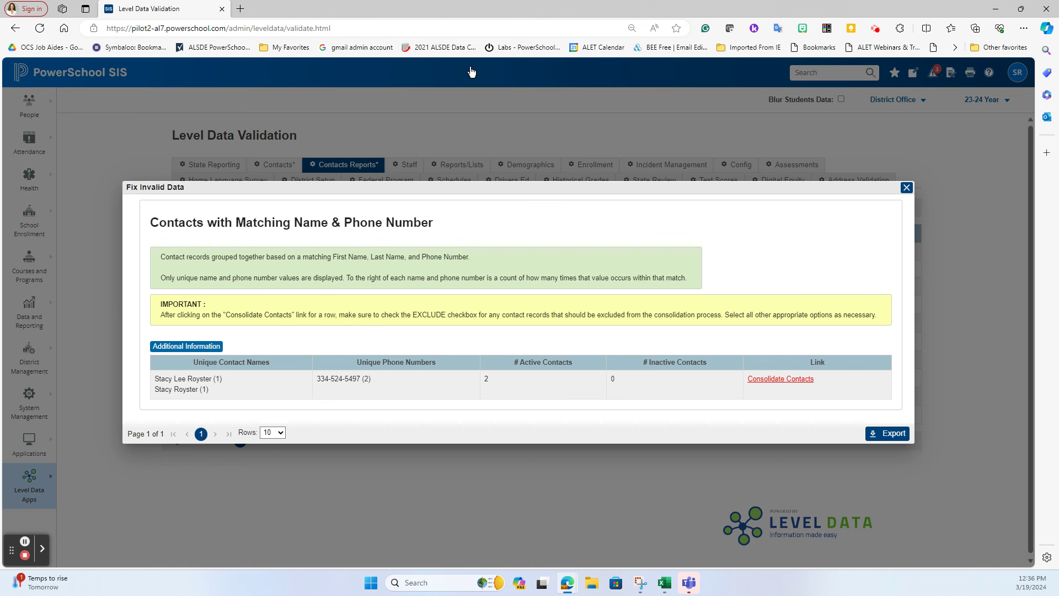
- Rerun the e-mail/web account, name-and-phone and phone-number checks, then return to the Start Page
{"action": "left_click", "coordinate": [907, 188]}
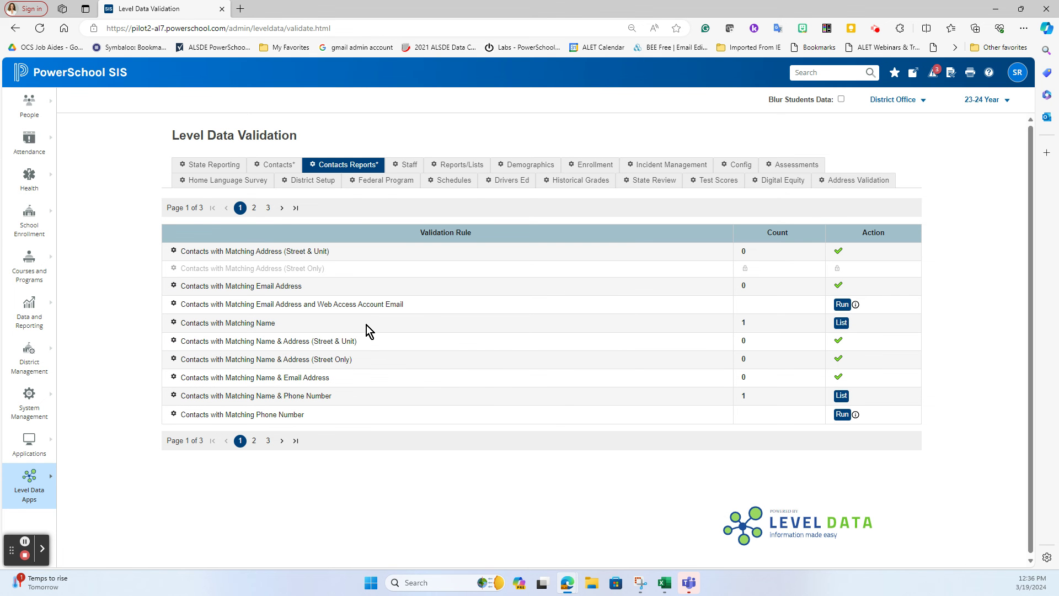
{"action": "left_click", "coordinate": [80, 72]}
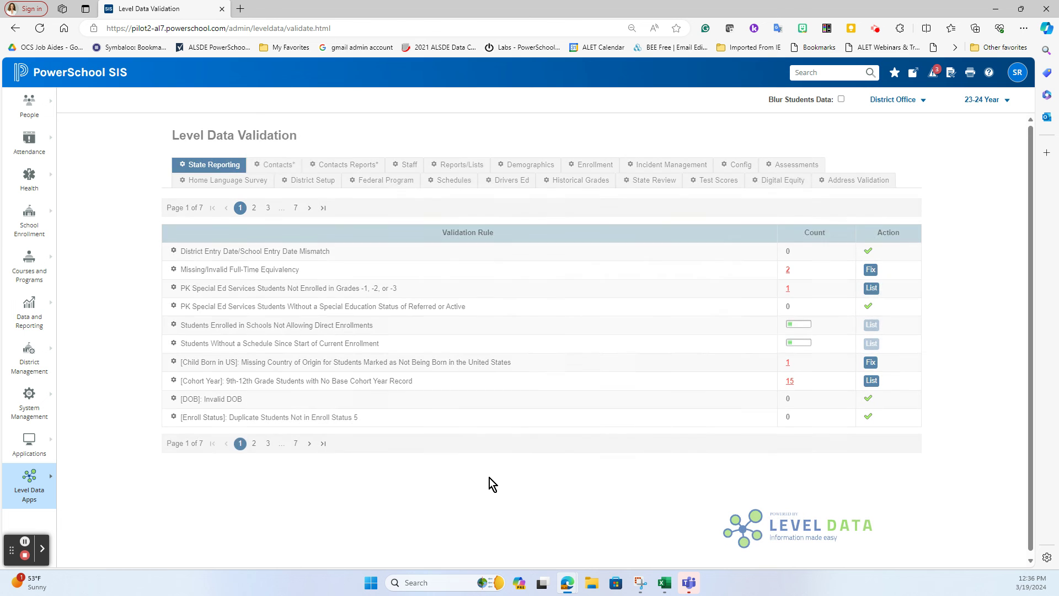
{"action": "left_click", "coordinate": [343, 165]}
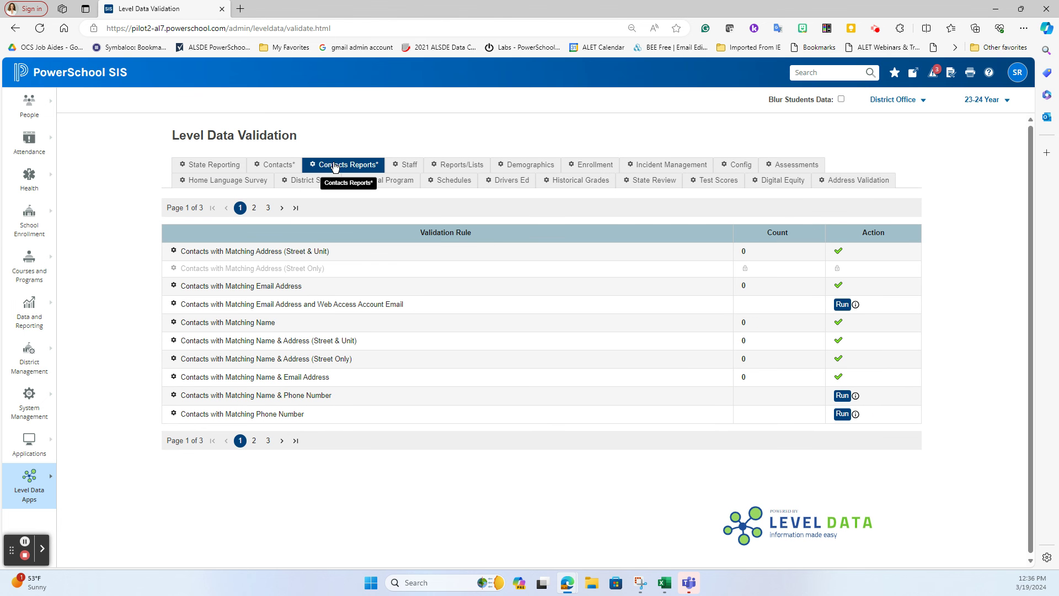
{"action": "left_click", "coordinate": [842, 304]}
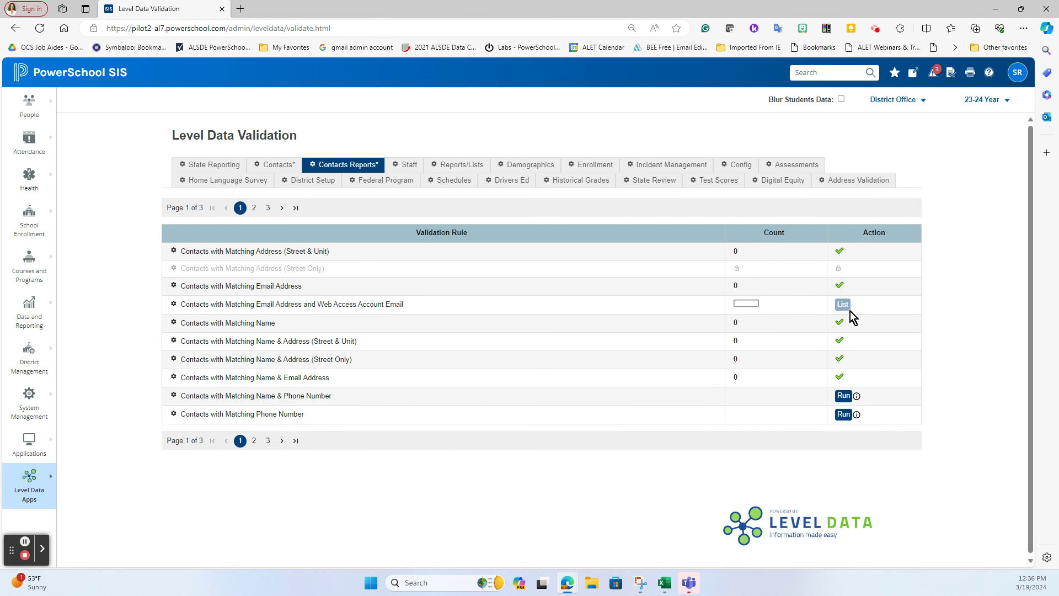
{"action": "left_click", "coordinate": [839, 399]}
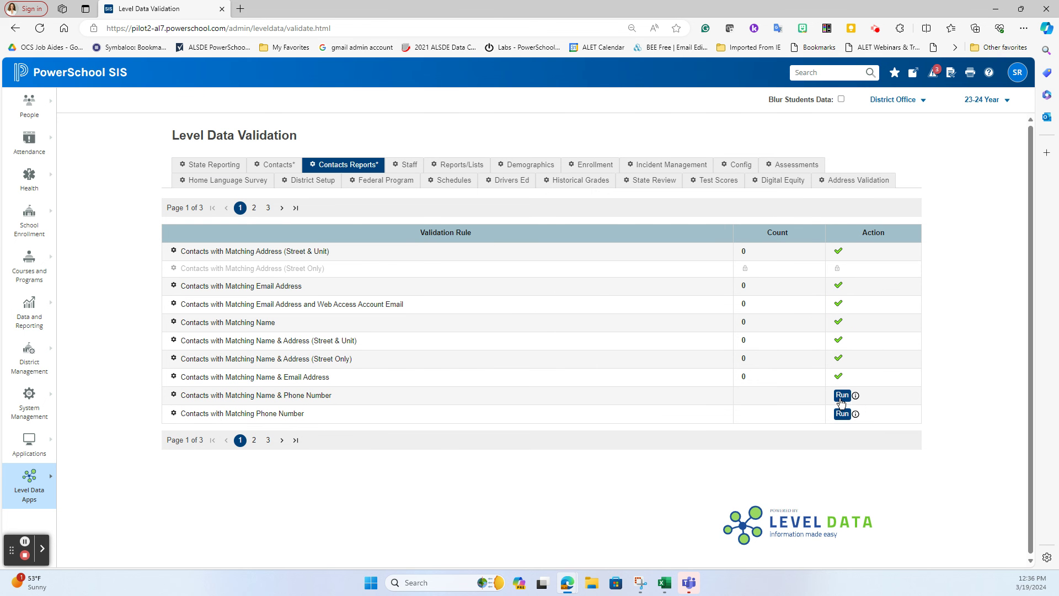
{"action": "left_click", "coordinate": [842, 415]}
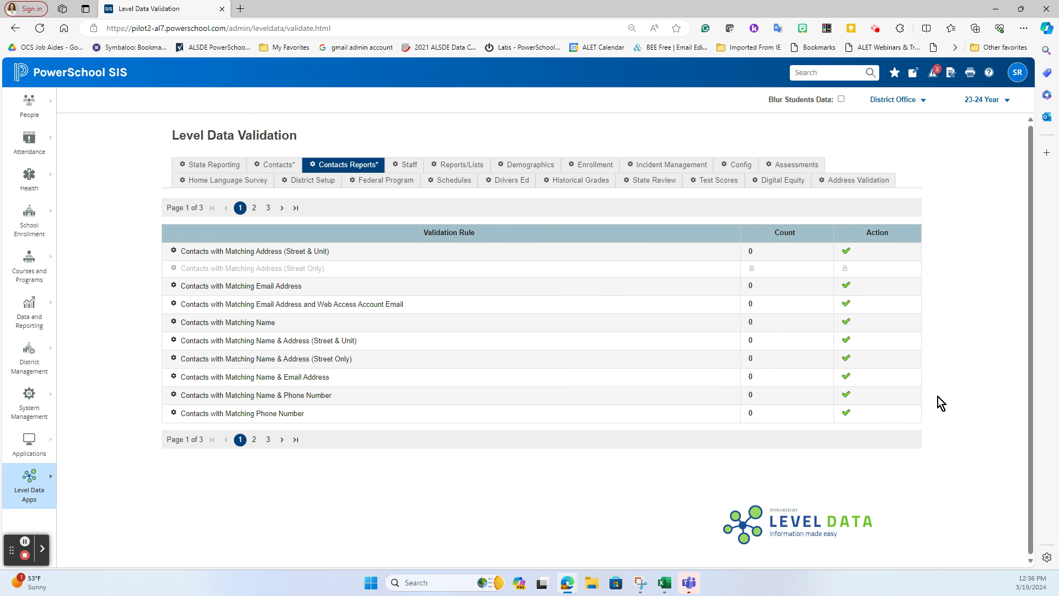
{"action": "left_click", "coordinate": [113, 77]}
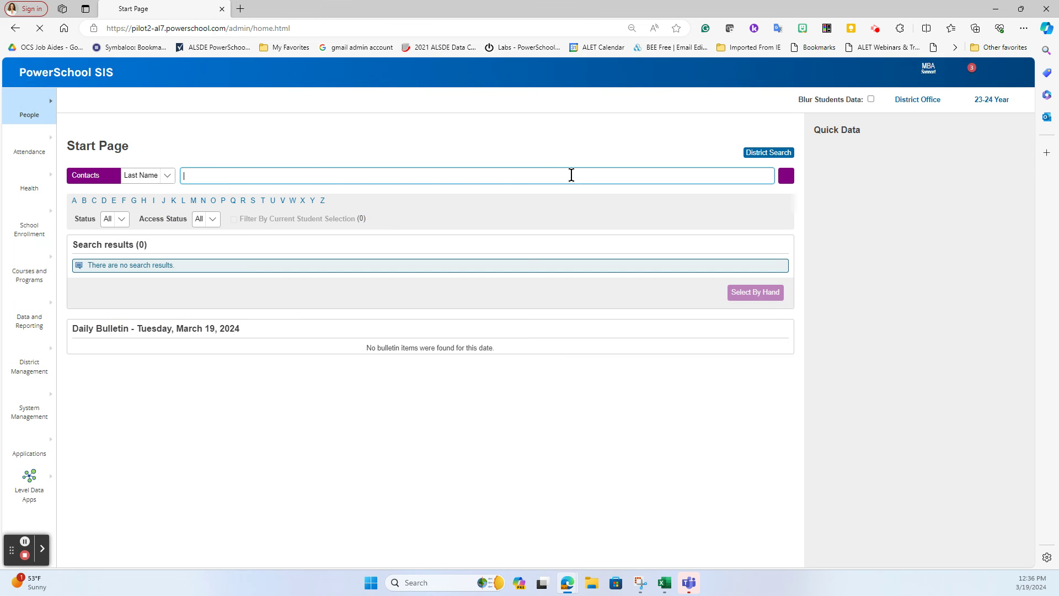
- Search contacts for 'royster', hand-select just the two duplicate rows, and start consolidating them
{"action": "type", "text": "royster"}
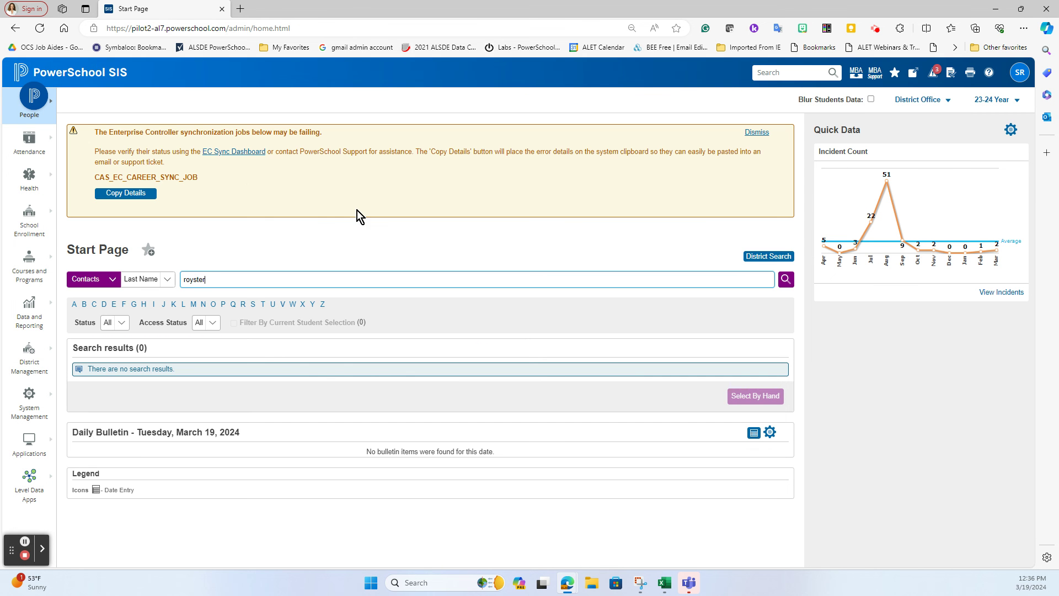
{"action": "left_click", "coordinate": [786, 279]}
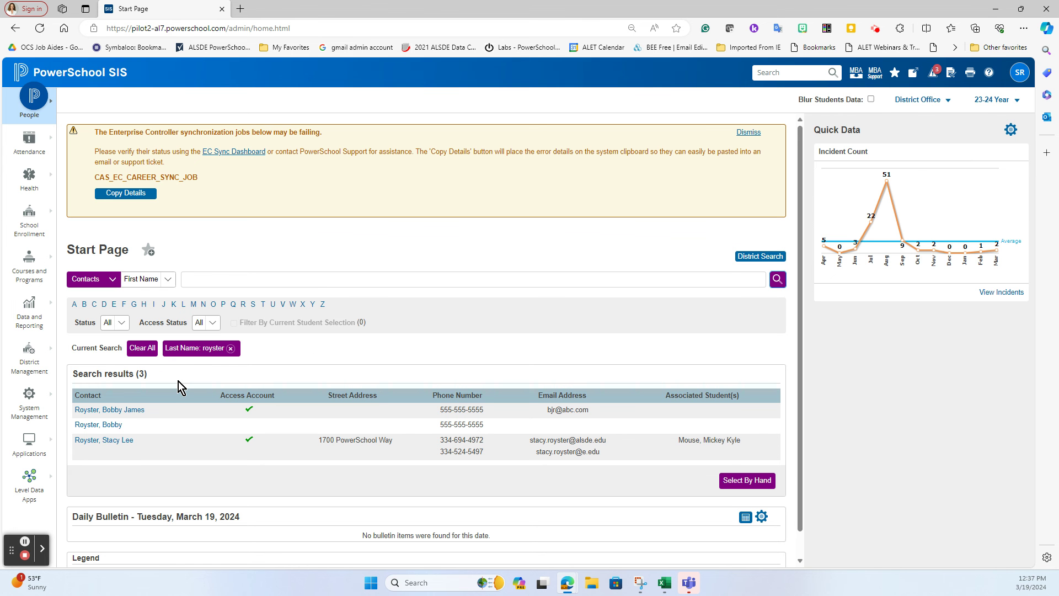
{"action": "left_click", "coordinate": [769, 484]}
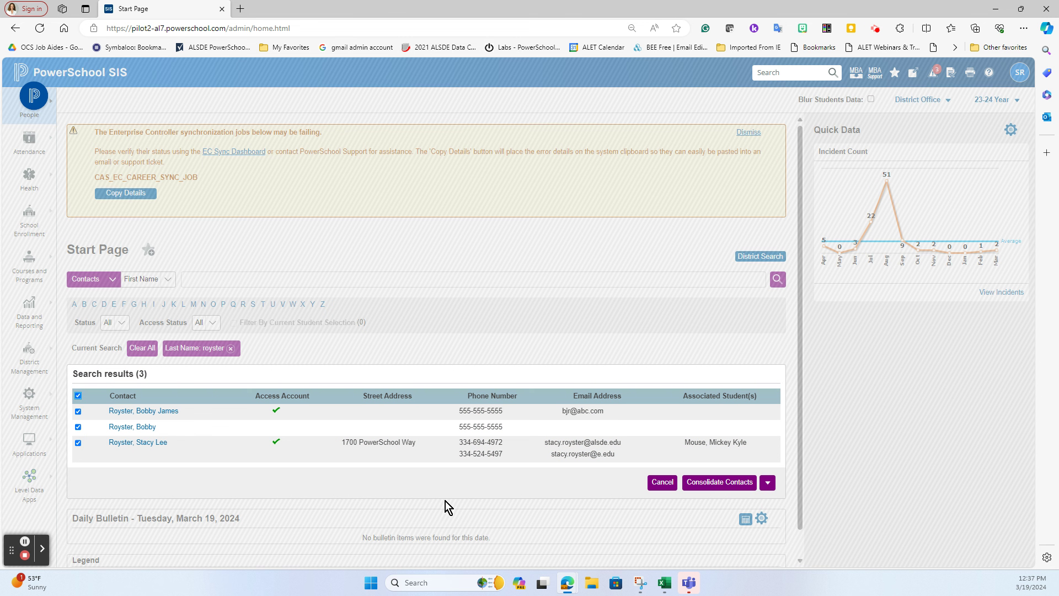
{"action": "left_click", "coordinate": [77, 395]}
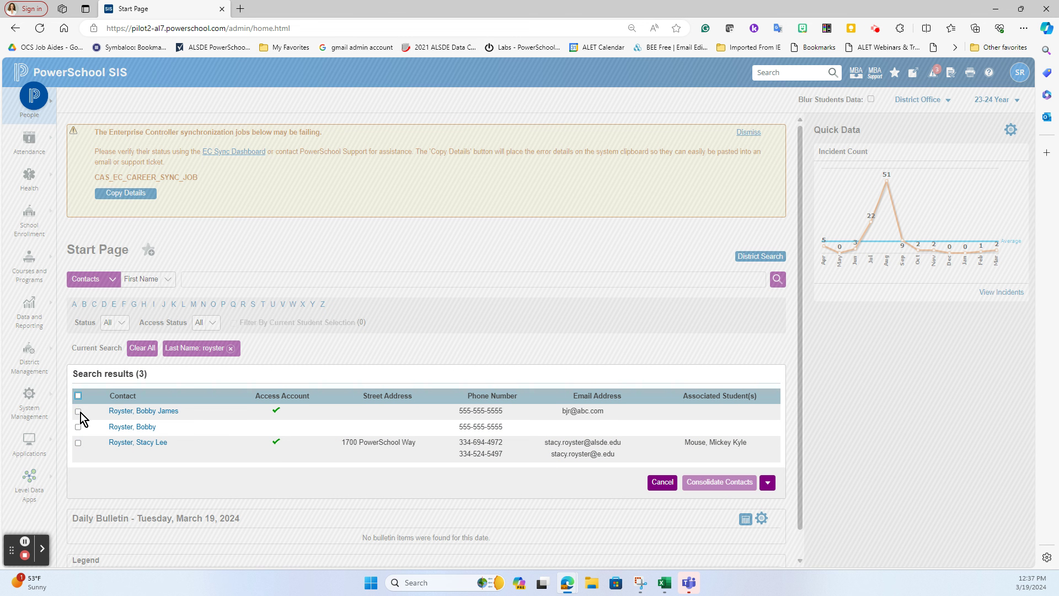
{"action": "left_click", "coordinate": [78, 411]}
{"action": "left_click", "coordinate": [78, 426]}
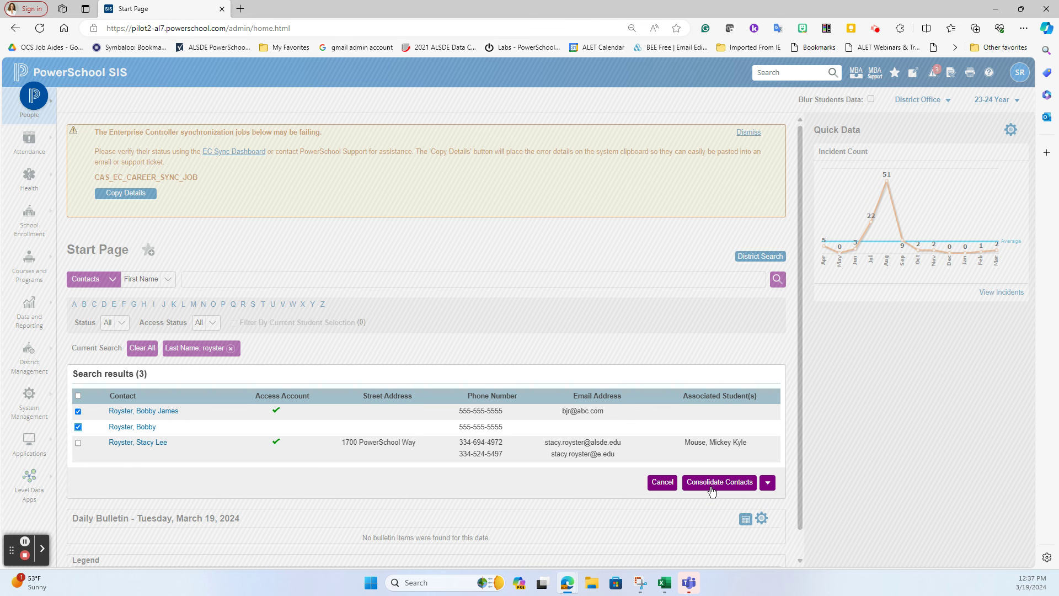
{"action": "left_click", "coordinate": [712, 489]}
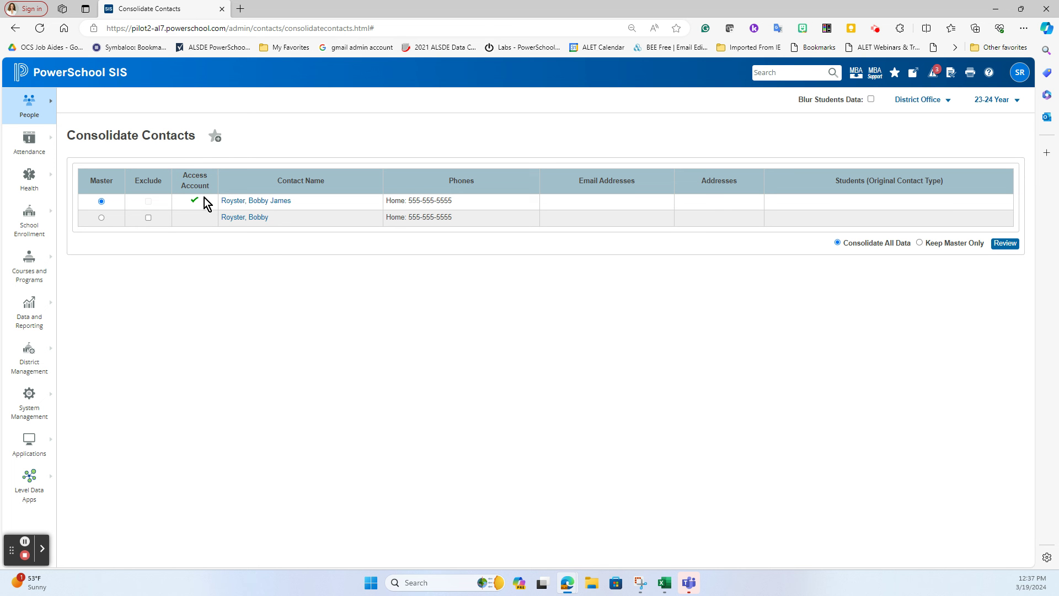
- Make the web-account record Master, keep Consolidate All Data, and send it to review
{"action": "left_click", "coordinate": [102, 218]}
{"action": "left_click", "coordinate": [101, 201]}
{"action": "left_click", "coordinate": [1005, 243]}
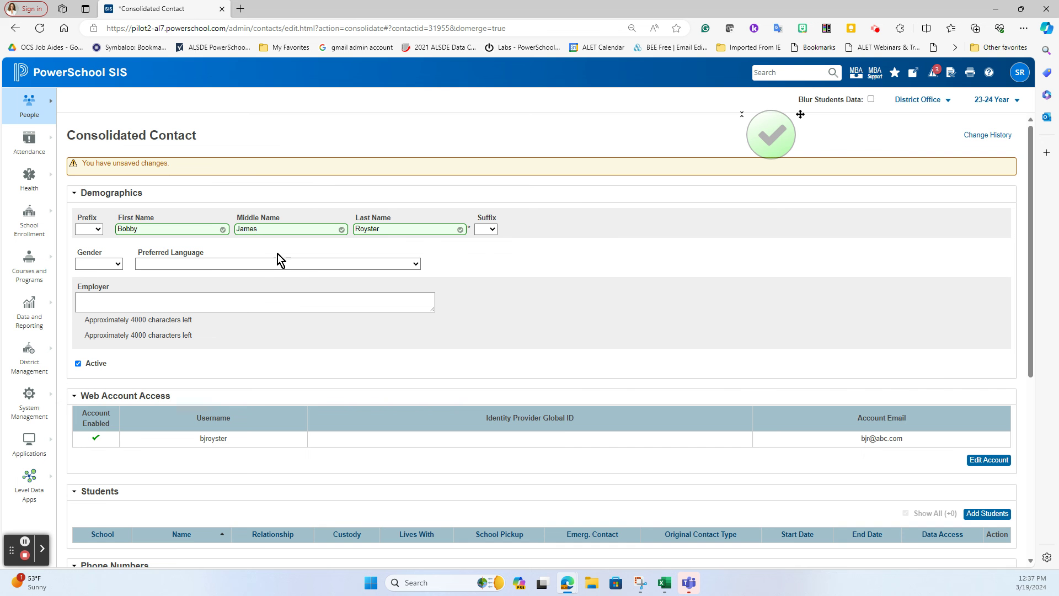
- Scroll through the merged contact, confirming one Home phone and no students, emails or addresses
{"action": "scroll", "coordinate": [622, 309], "scroll_direction": "down", "scroll_amount": 2}
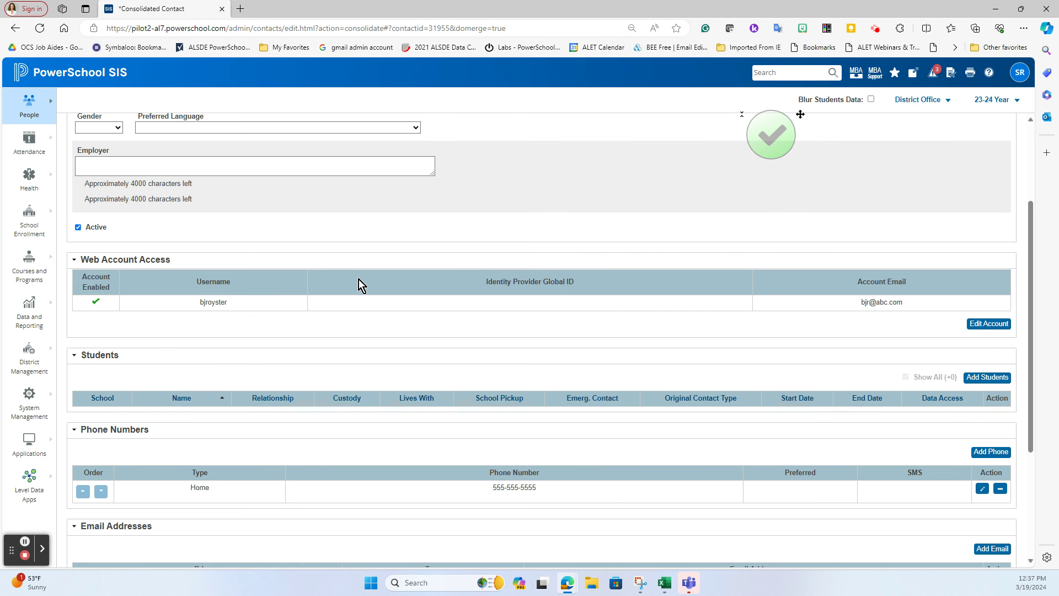
{"action": "scroll", "coordinate": [359, 279], "scroll_direction": "down", "scroll_amount": 2}
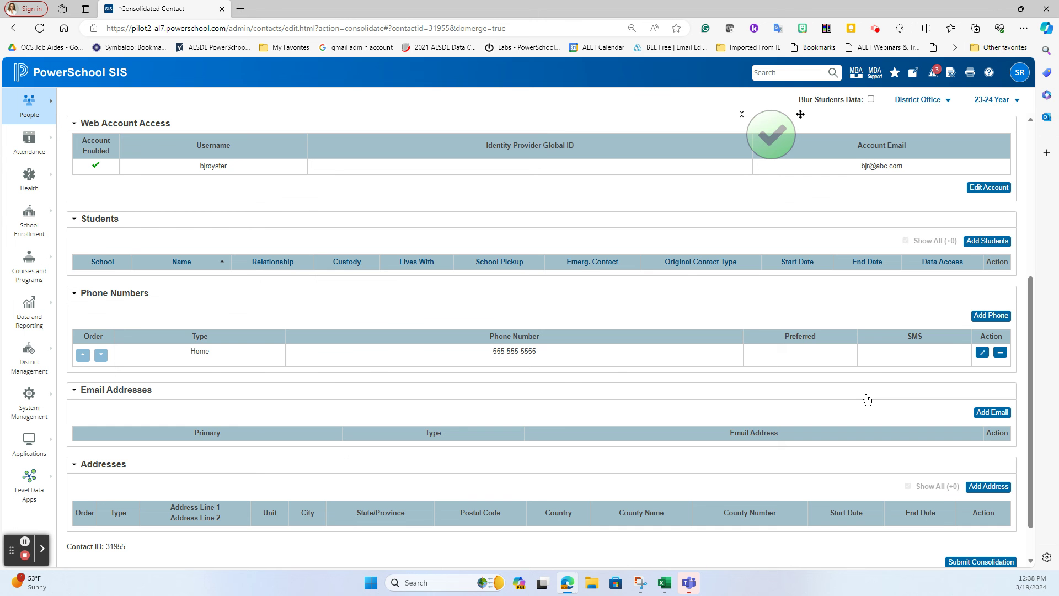
{"action": "scroll", "coordinate": [867, 399], "scroll_direction": "down", "scroll_amount": 1}
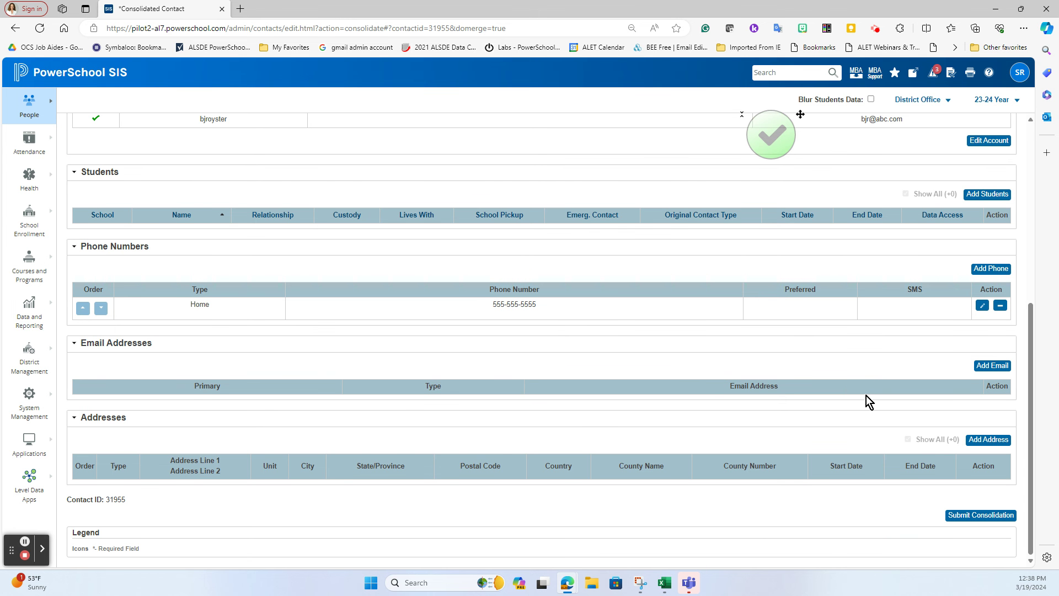
- Submit the merged Royster contact and confirm consolidation, deleting the duplicate and keeping one Home phone
{"action": "left_click", "coordinate": [971, 516]}
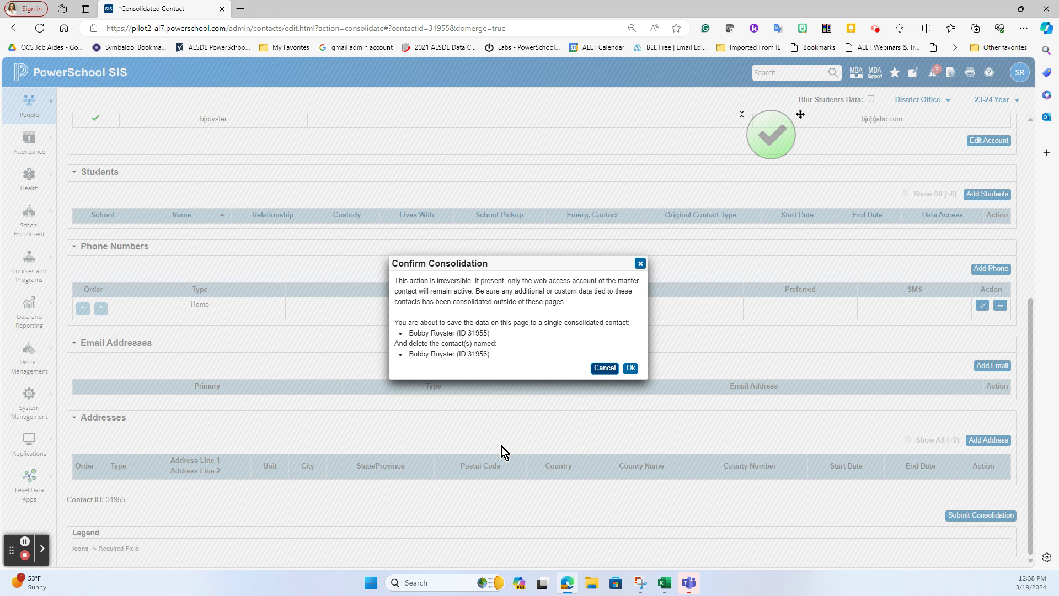
{"action": "left_click", "coordinate": [630, 368]}
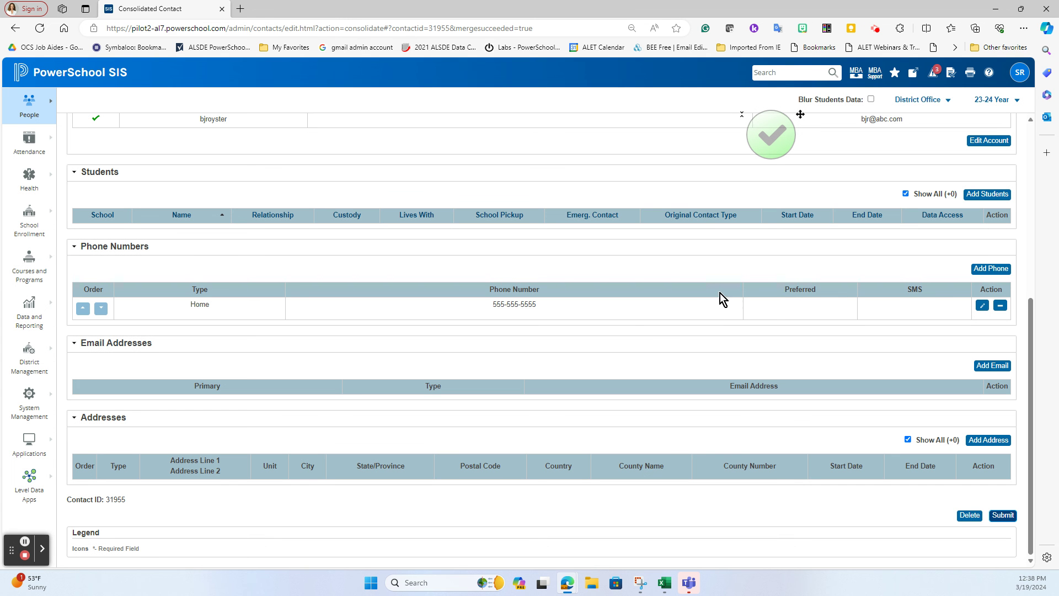